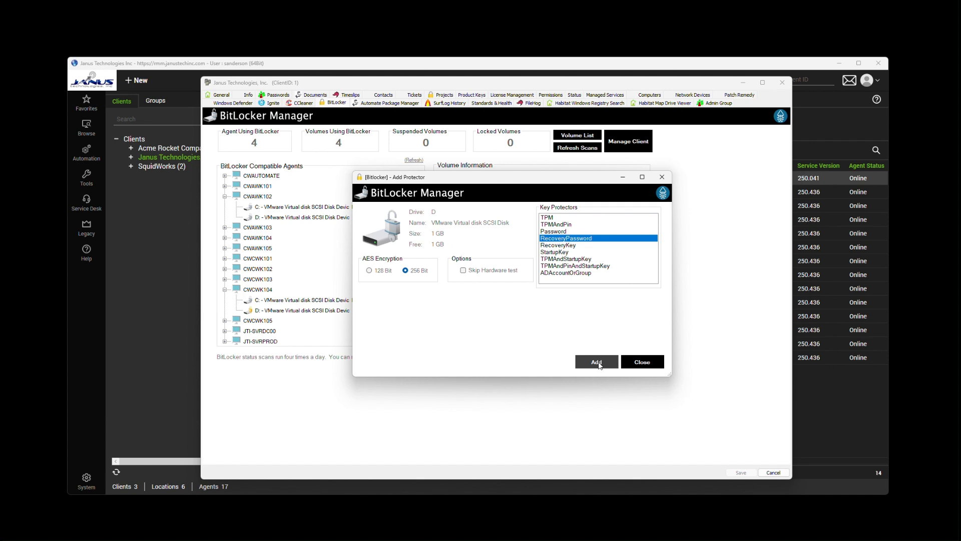
Add a Password key protector to drive D, entering the chosen protector password.
{"action": "left_click", "coordinate": [554, 232]}
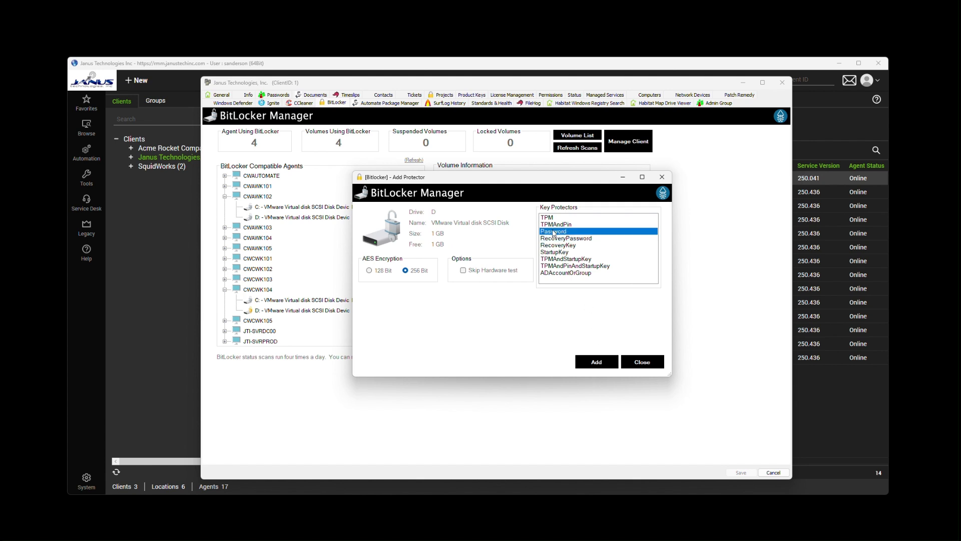
{"action": "left_click", "coordinate": [489, 318]}
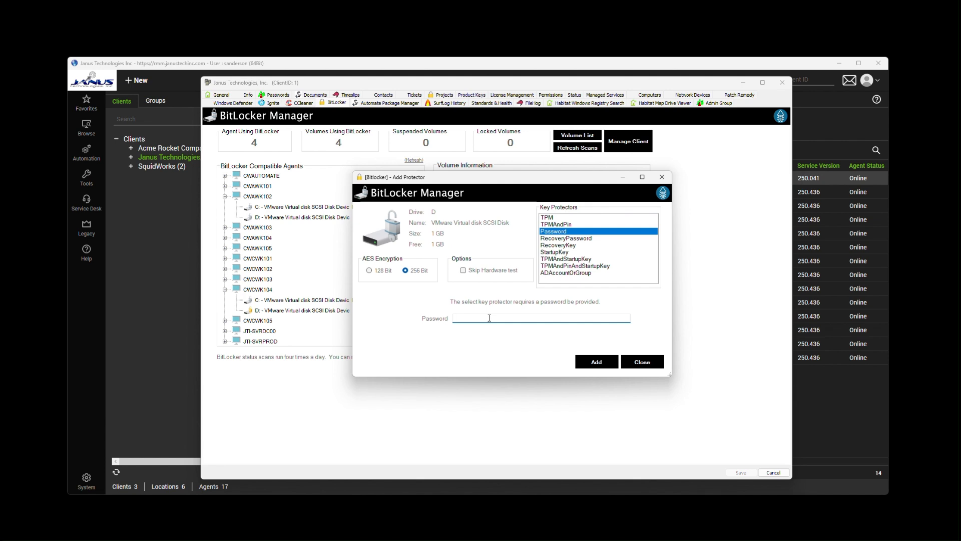
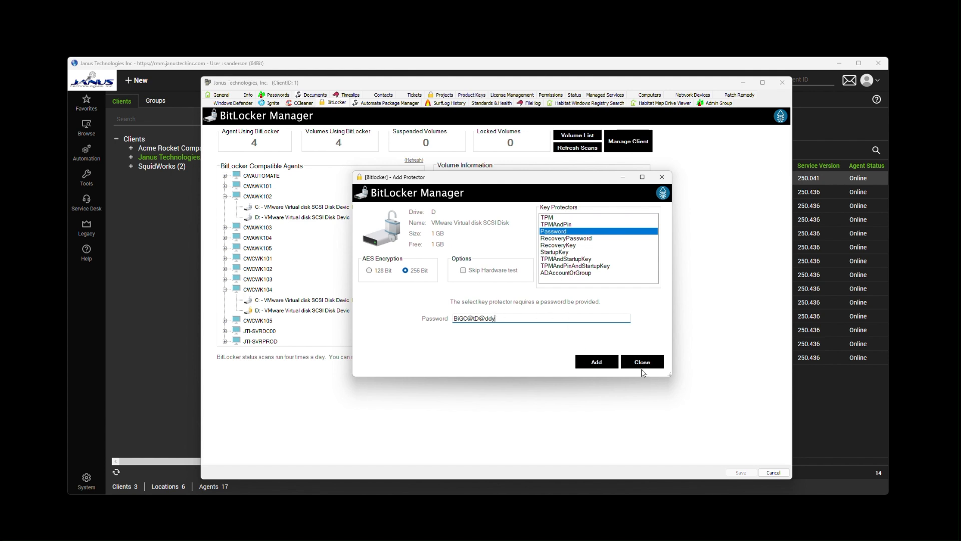
{"action": "left_click", "coordinate": [600, 367]}
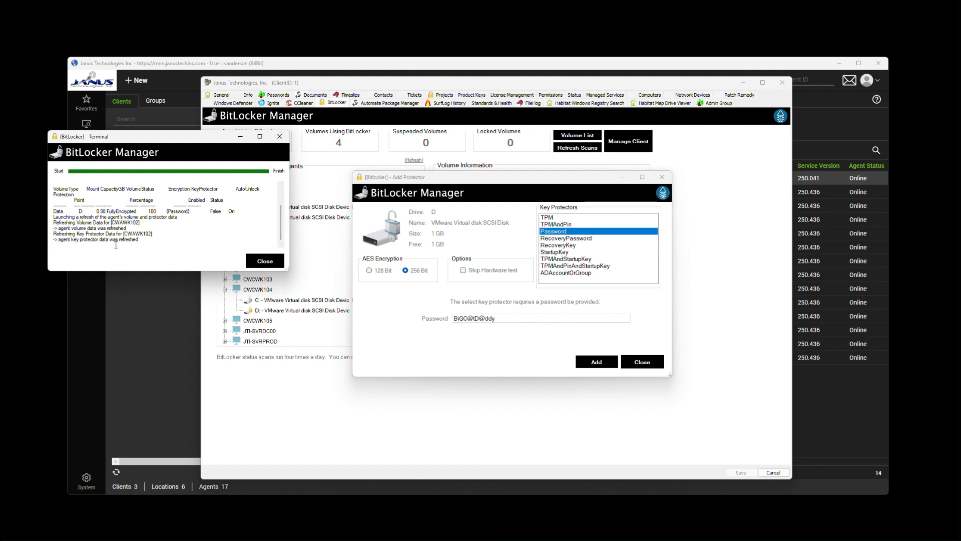
Review the terminal output confirming CWAWK102's drive D update, then close the output and dialog.
{"action": "scroll", "coordinate": [275, 216], "scroll_direction": "up", "scroll_amount": 2}
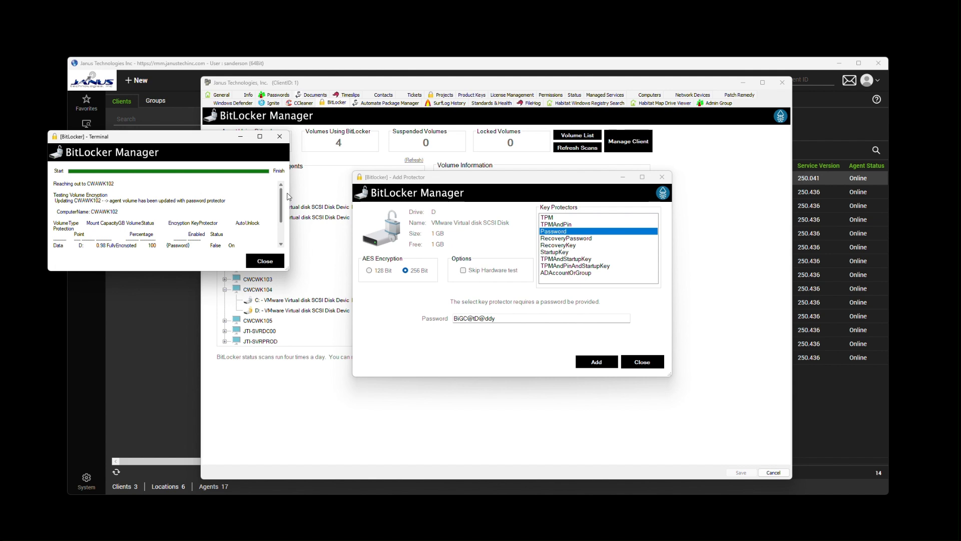
{"action": "scroll", "coordinate": [286, 210], "scroll_direction": "down", "scroll_amount": 2}
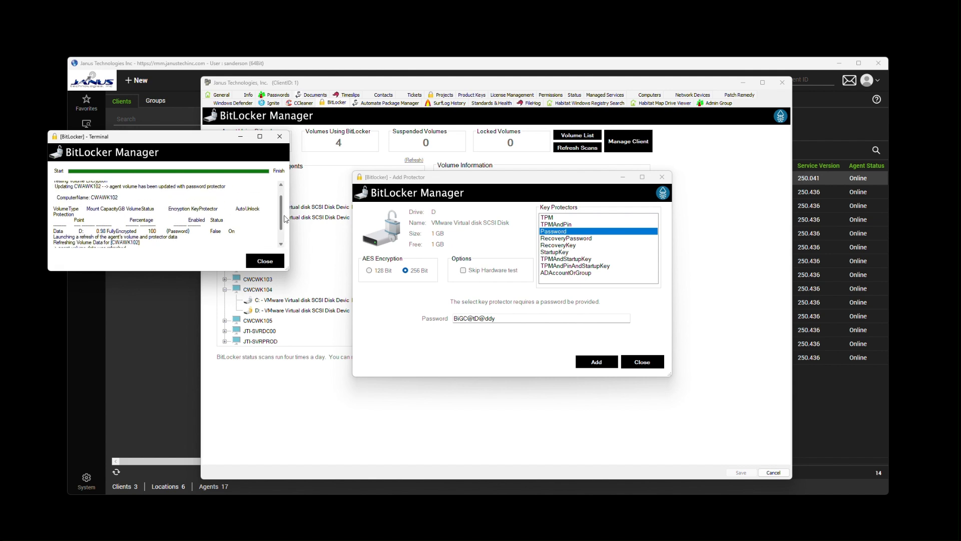
{"action": "scroll", "coordinate": [286, 219], "scroll_direction": "up", "scroll_amount": 2}
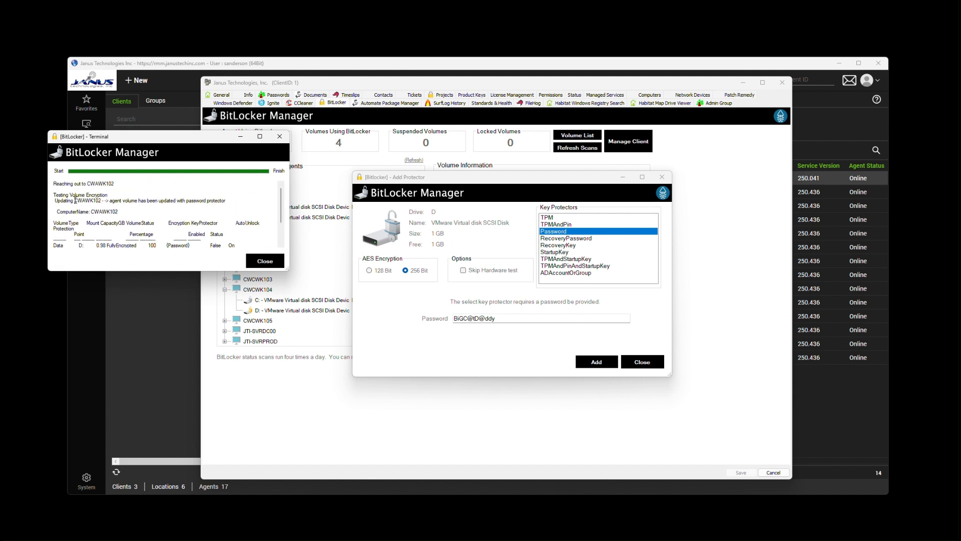
{"action": "left_click_drag", "start_coordinate": [75, 199], "coordinate": [101, 201]}
{"action": "left_click", "coordinate": [276, 265]}
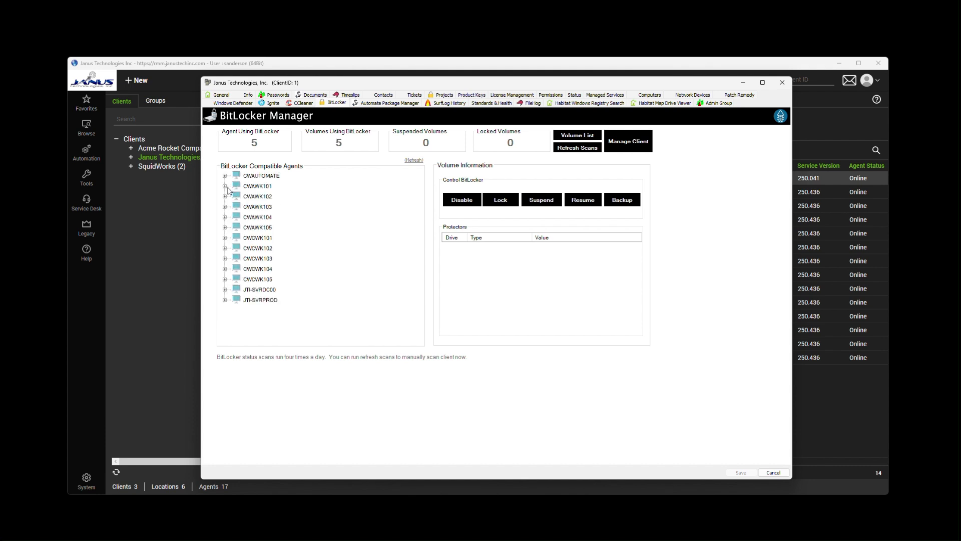
On CWAWK102's drive D, add a RecoveryPassword key protector through Add Protector.
{"action": "left_click", "coordinate": [224, 196]}
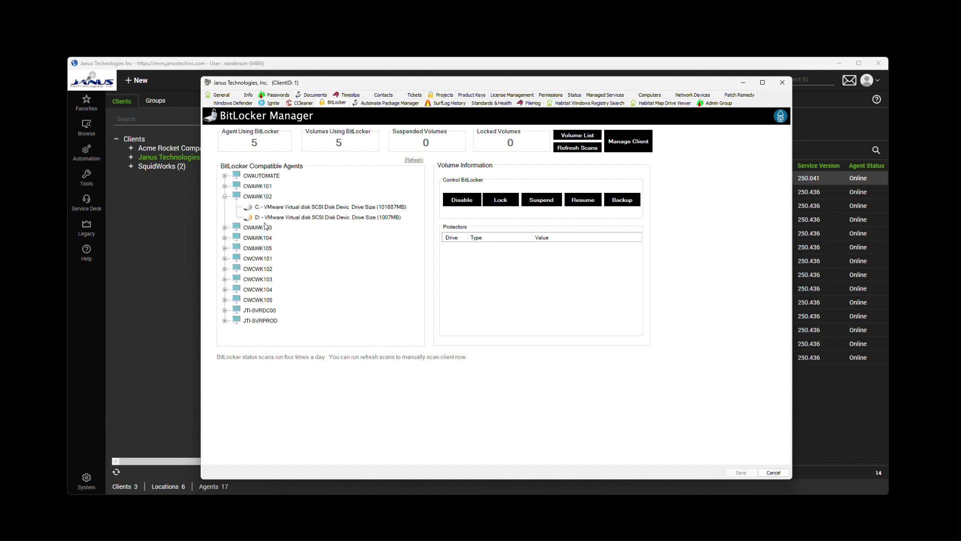
{"action": "left_click", "coordinate": [254, 221]}
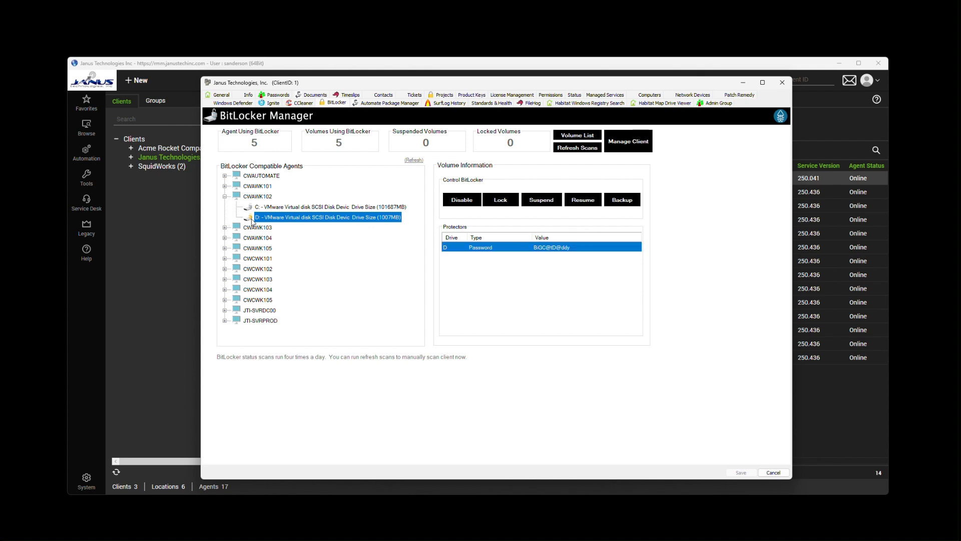
{"action": "right_click", "coordinate": [311, 220]}
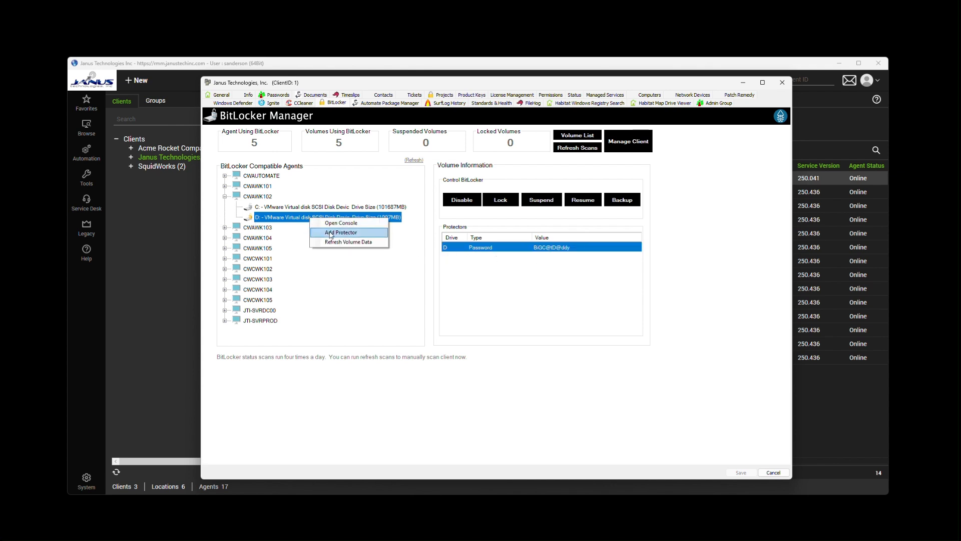
{"action": "left_click", "coordinate": [332, 234]}
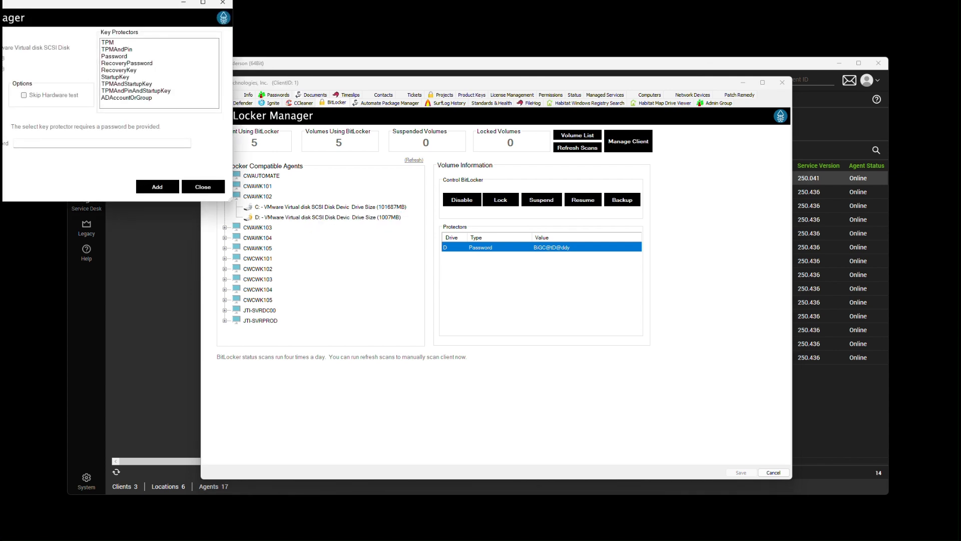
{"action": "left_click_drag", "start_coordinate": [39, 7], "coordinate": [197, 71]}
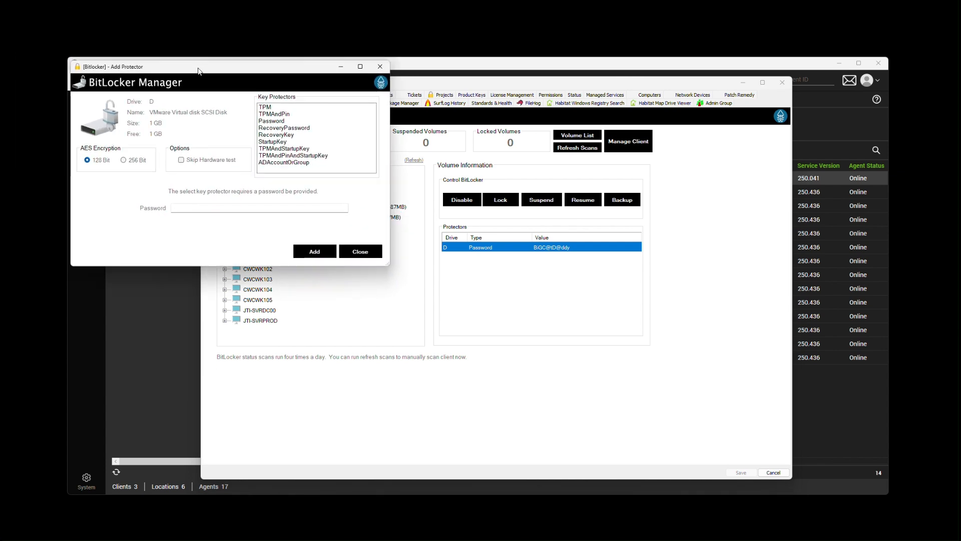
{"action": "left_click", "coordinate": [303, 129]}
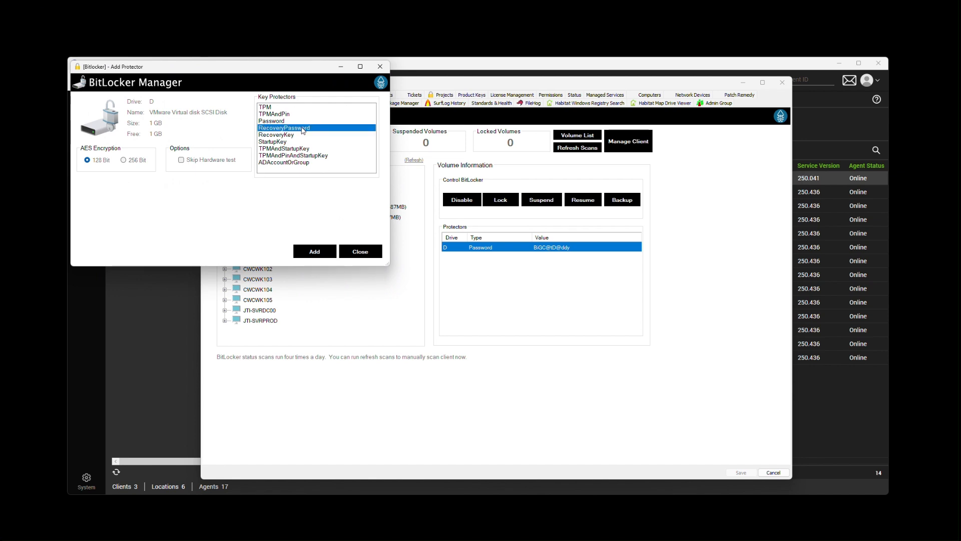
{"action": "left_click", "coordinate": [317, 251]}
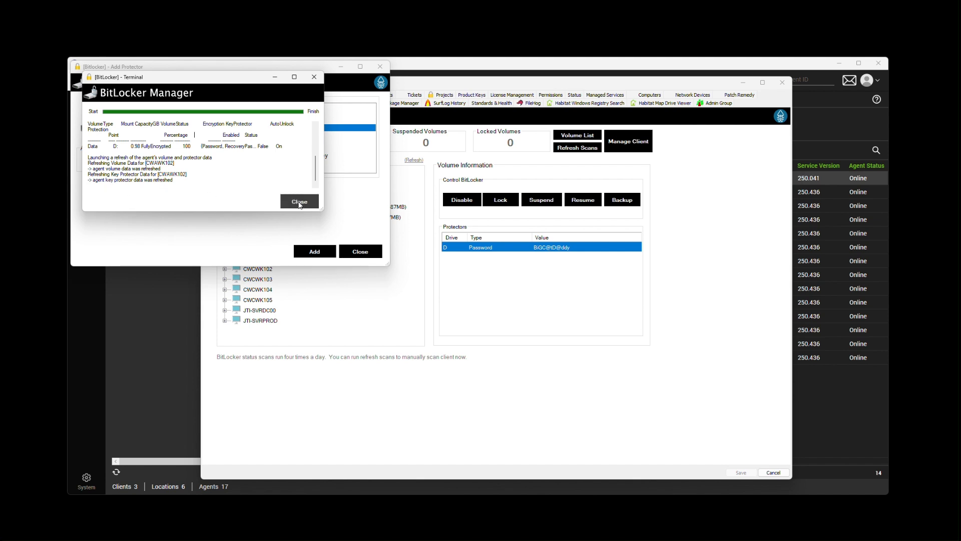
Close the finished RecoveryPassword job output and the add-protector dialog.
{"action": "left_click", "coordinate": [299, 201]}
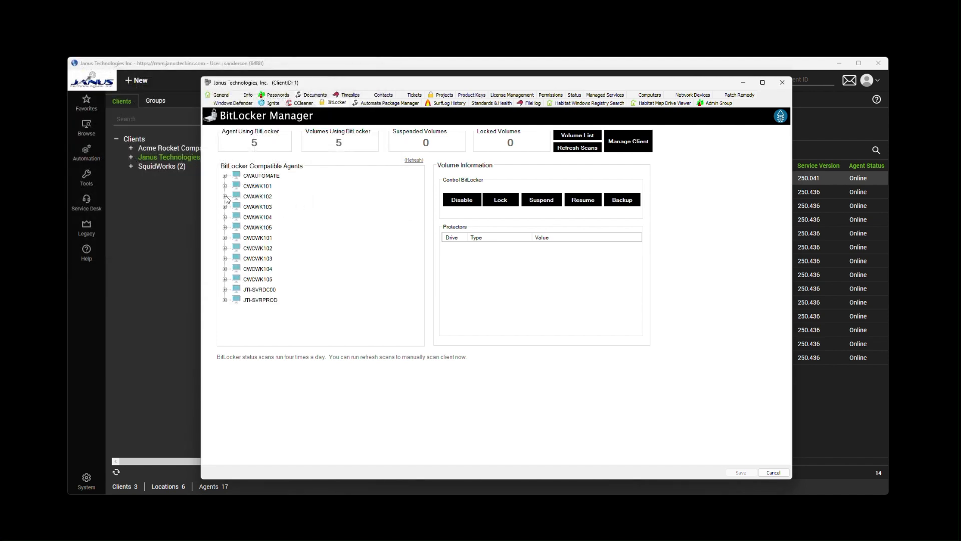
Verify drive D lists Password and RecoveryPassword protectors, then open CWAWK102's agent console.
{"action": "left_click", "coordinate": [225, 196]}
{"action": "left_click", "coordinate": [304, 219]}
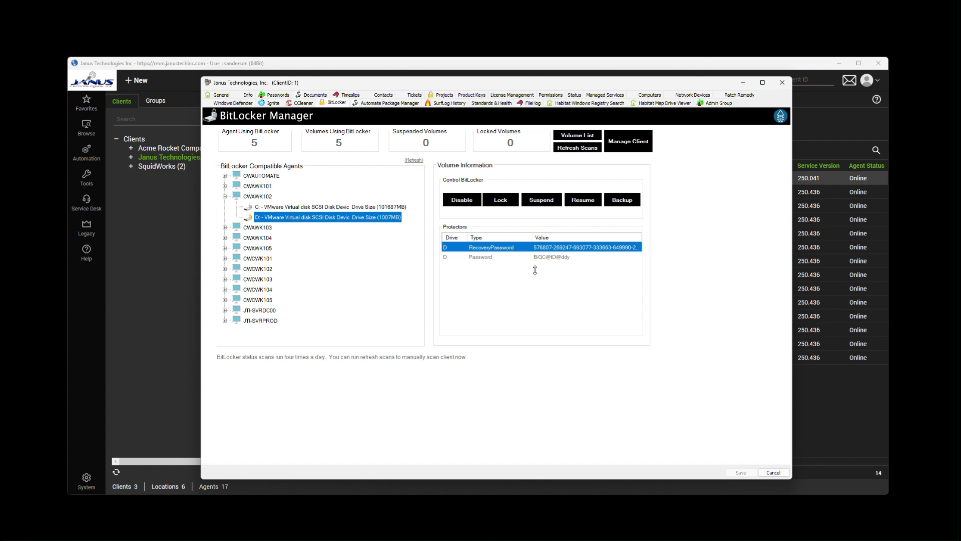
{"action": "left_click", "coordinate": [260, 197]}
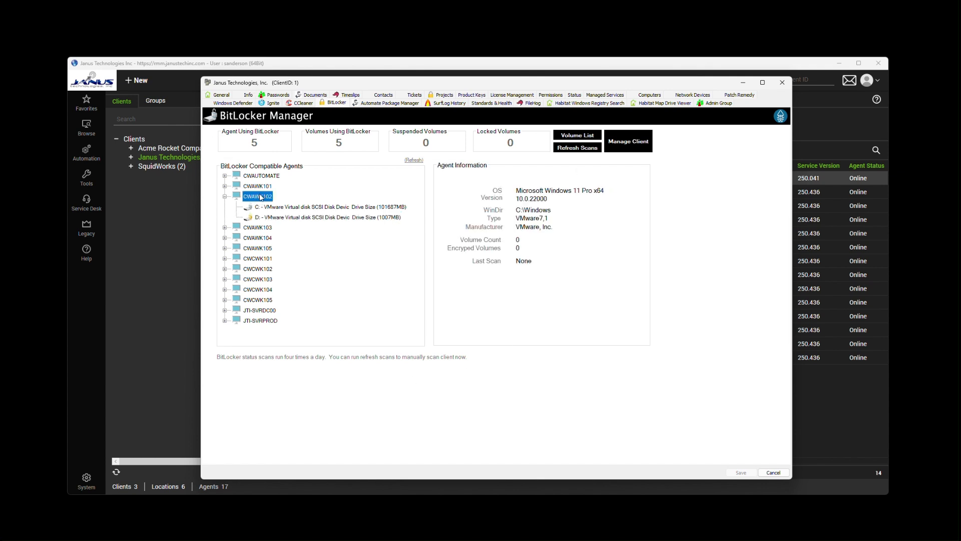
{"action": "right_click", "coordinate": [261, 198]}
{"action": "left_click", "coordinate": [278, 201]}
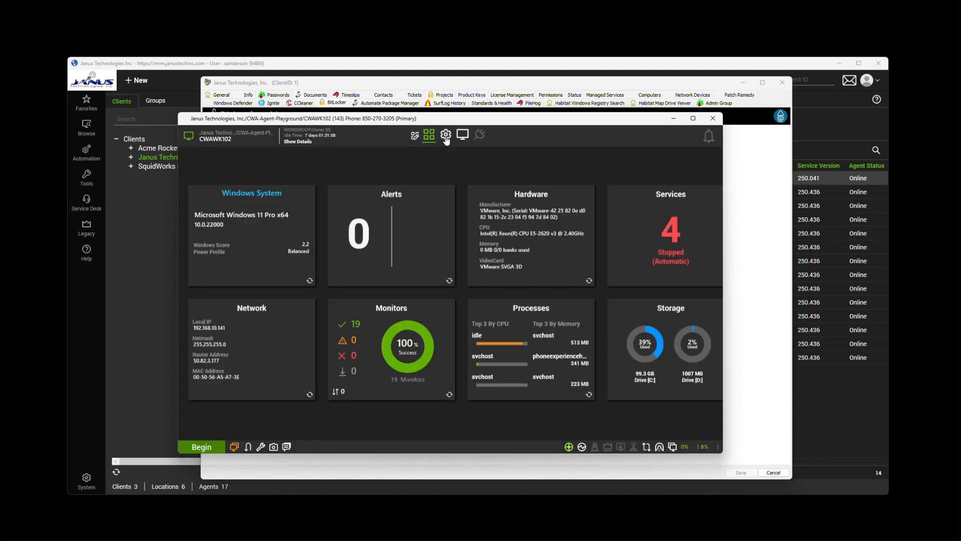
Open CWAWK102's Commands history and inspect the 9:25 AM Add-BitLockerKeyProtector command details.
{"action": "left_click", "coordinate": [446, 138]}
{"action": "left_click", "coordinate": [459, 174]}
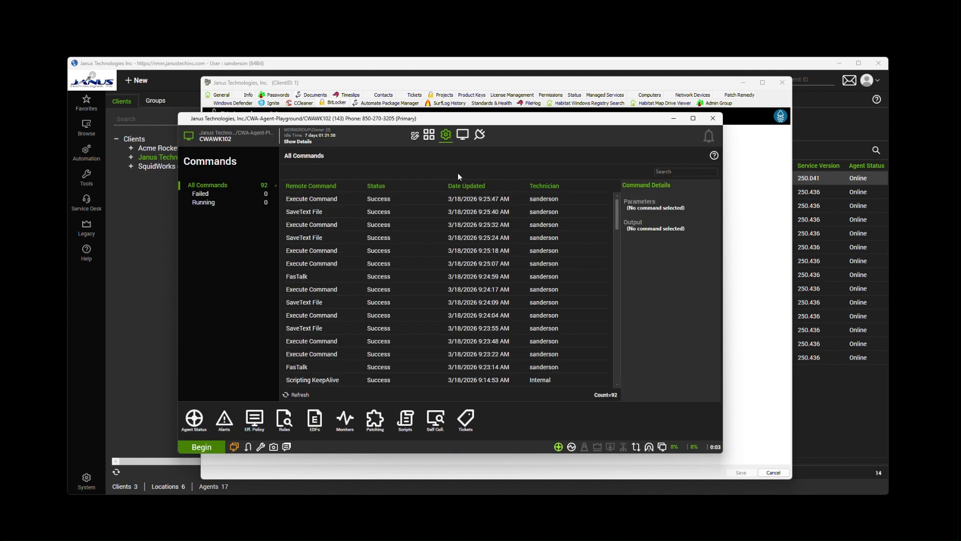
{"action": "left_click", "coordinate": [324, 201]}
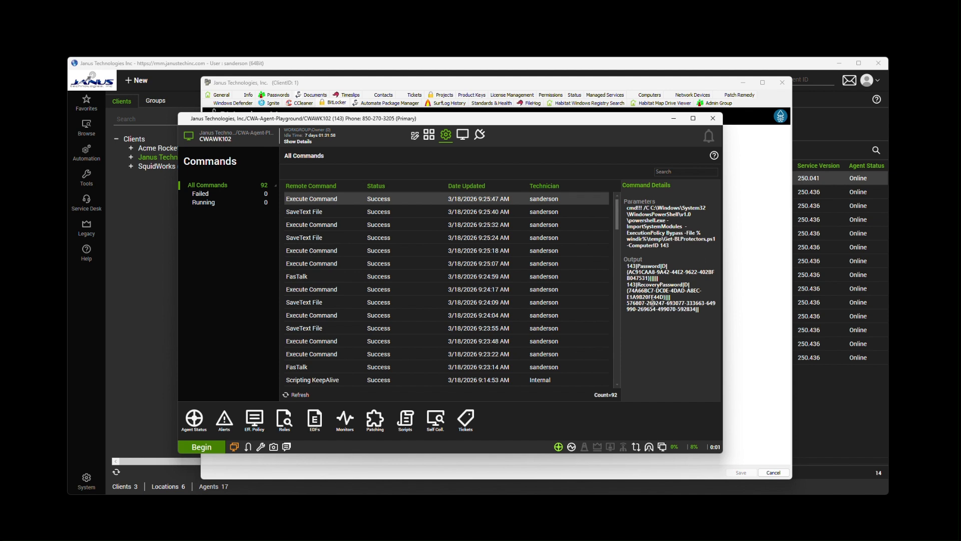
{"action": "left_click", "coordinate": [311, 225]}
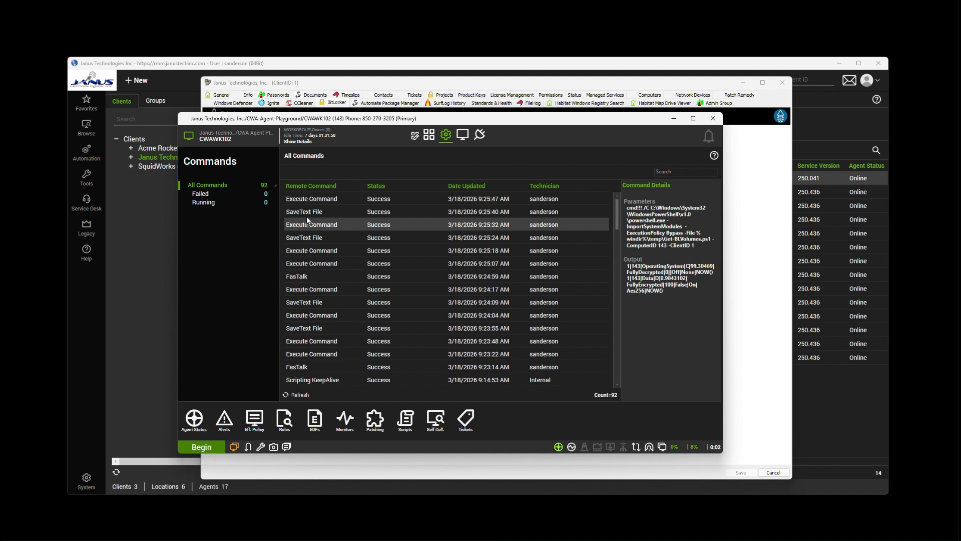
{"action": "left_click", "coordinate": [326, 251]}
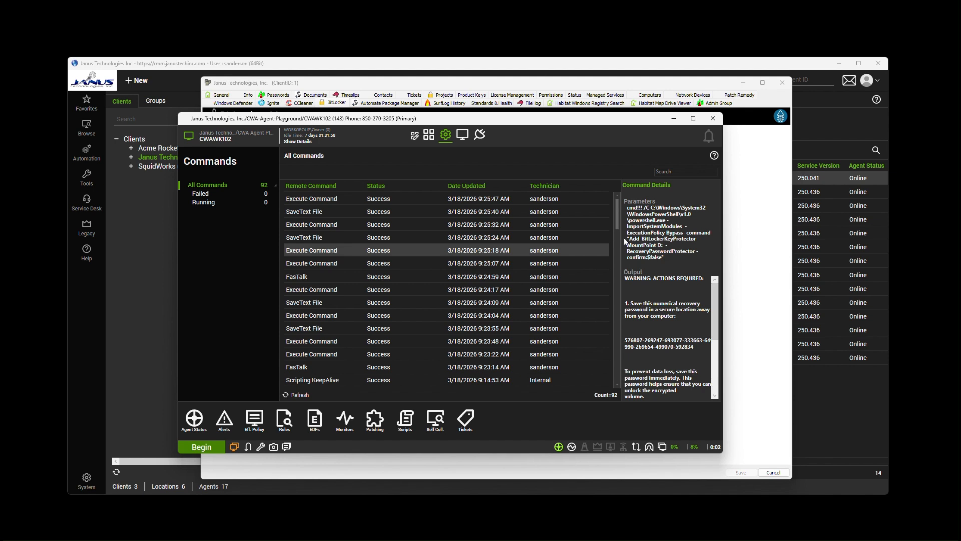
{"action": "left_click_drag", "start_coordinate": [627, 238], "coordinate": [702, 258]}
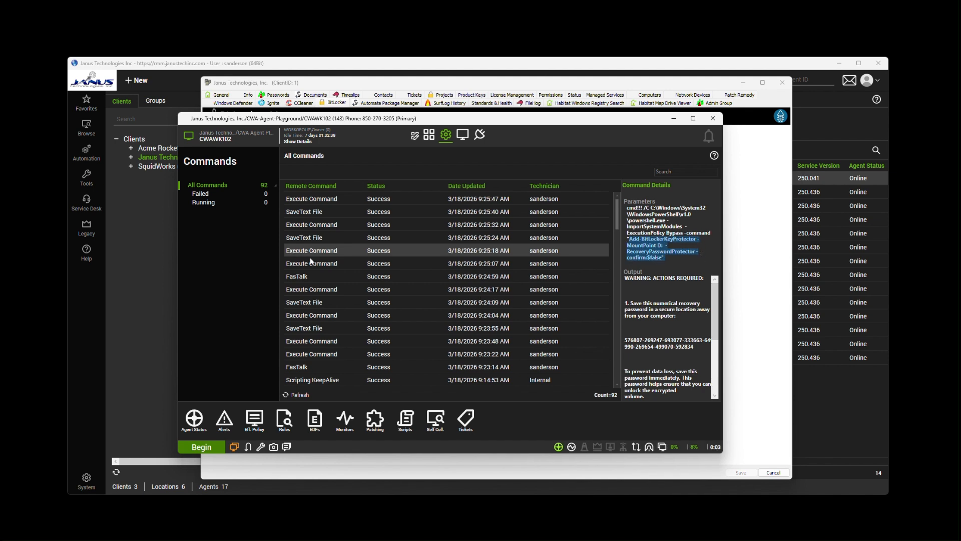
Inspect the 9:24:04, 9:24:17 and 9:23:48 AM commands, ending on Enable-BitLocker for D:.
{"action": "left_click", "coordinate": [323, 315]}
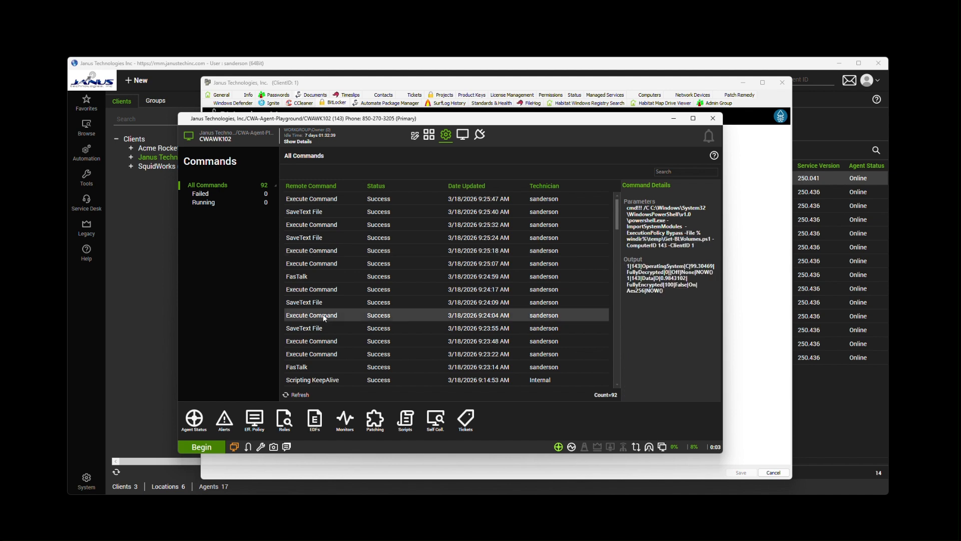
{"action": "left_click", "coordinate": [322, 293]}
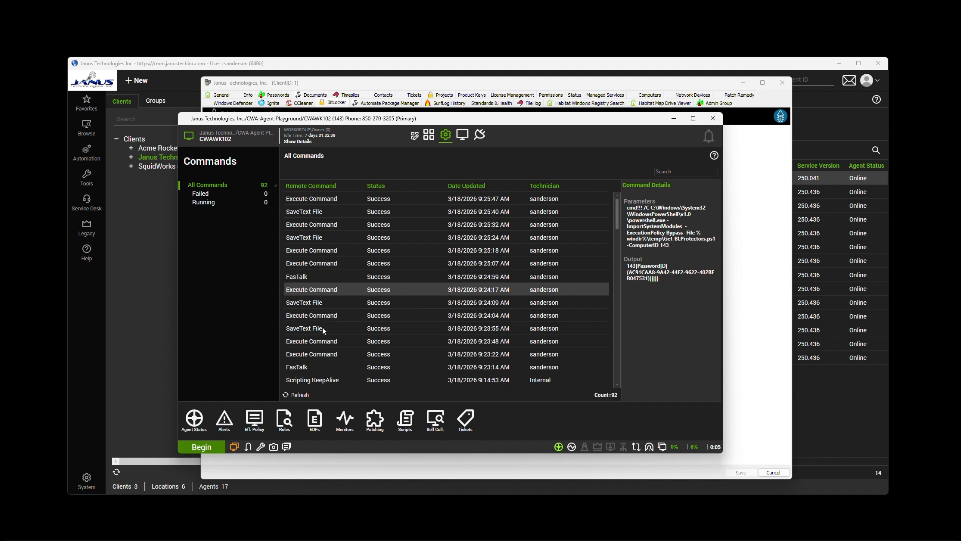
{"action": "left_click", "coordinate": [319, 343]}
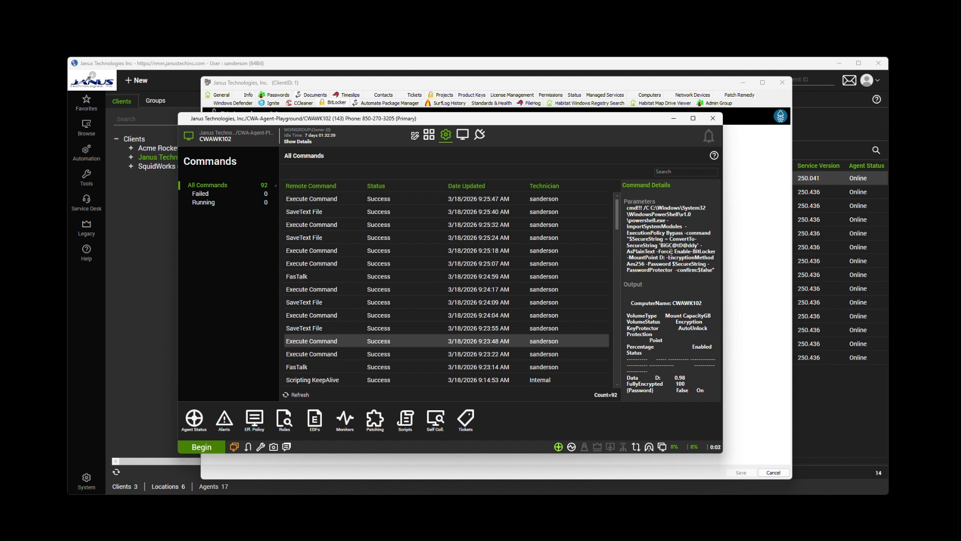
{"action": "left_click_drag", "start_coordinate": [675, 253], "coordinate": [716, 272]}
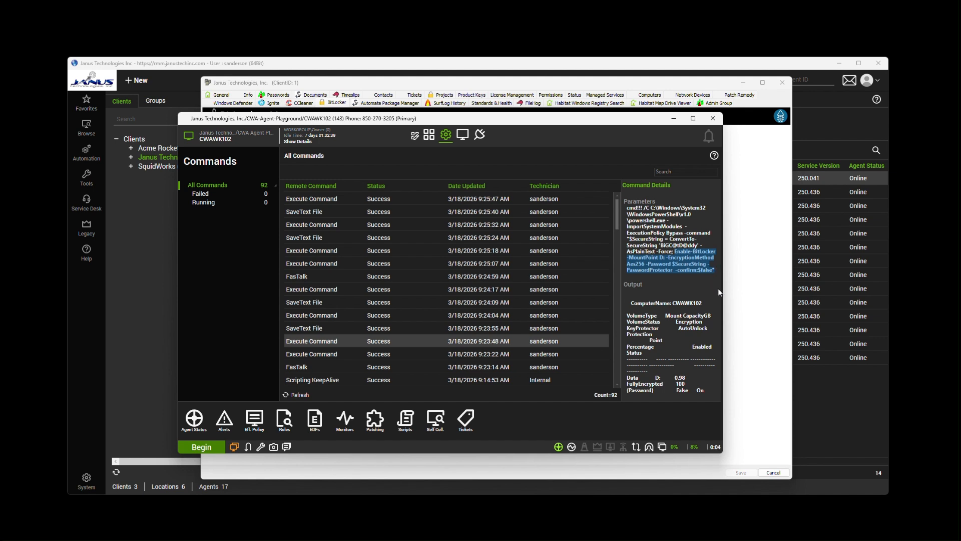